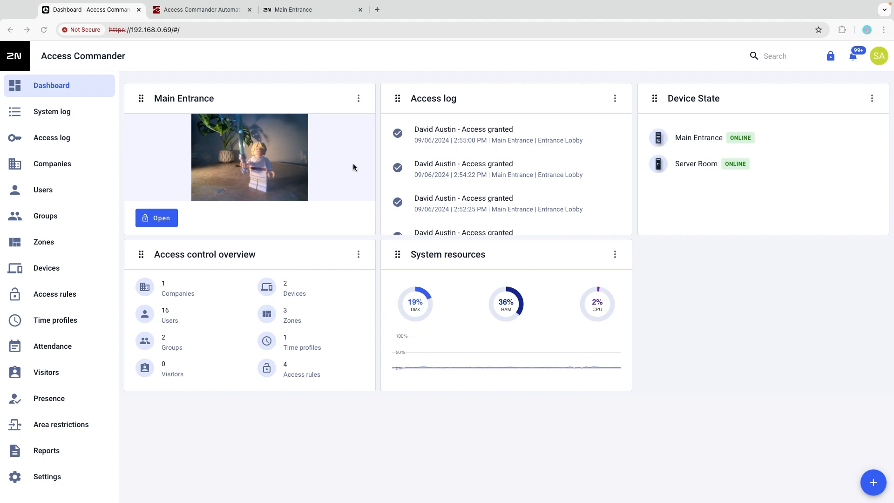
# - Check the group assignments in the users list, then release the Main Entrance door hold from the dashboard
pyautogui.click(45, 195)
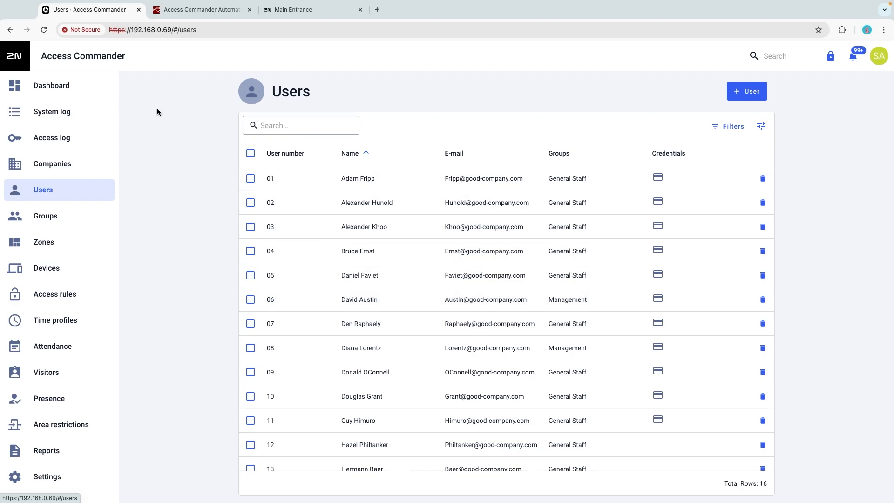
pyautogui.click(70, 91)
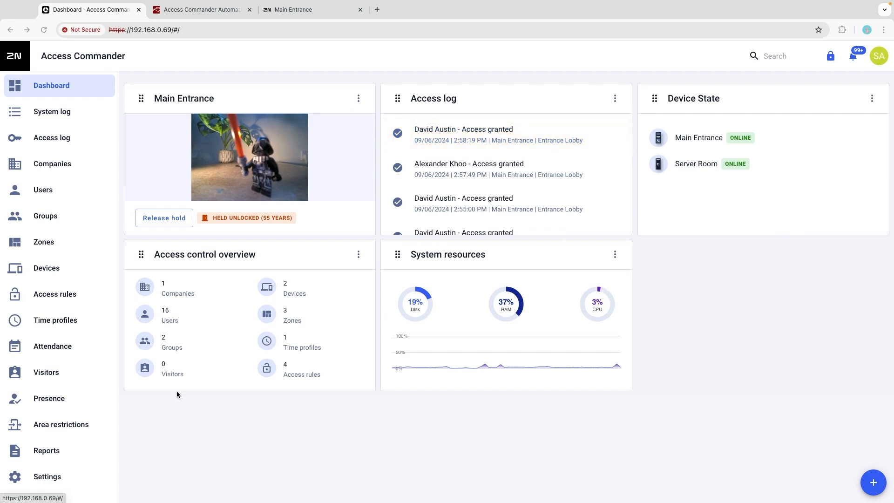
pyautogui.click(172, 221)
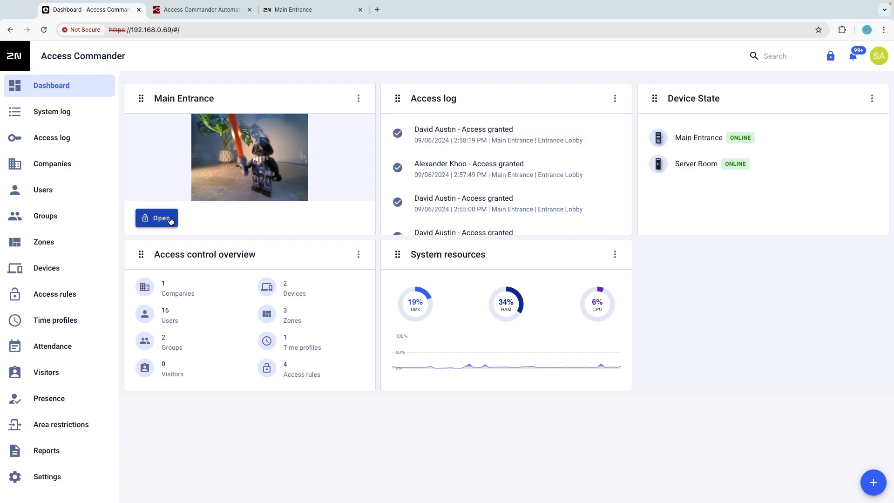
# - Switch to the Access Commander Automation flow and review the filter of the Access log node
pyautogui.click(198, 9)
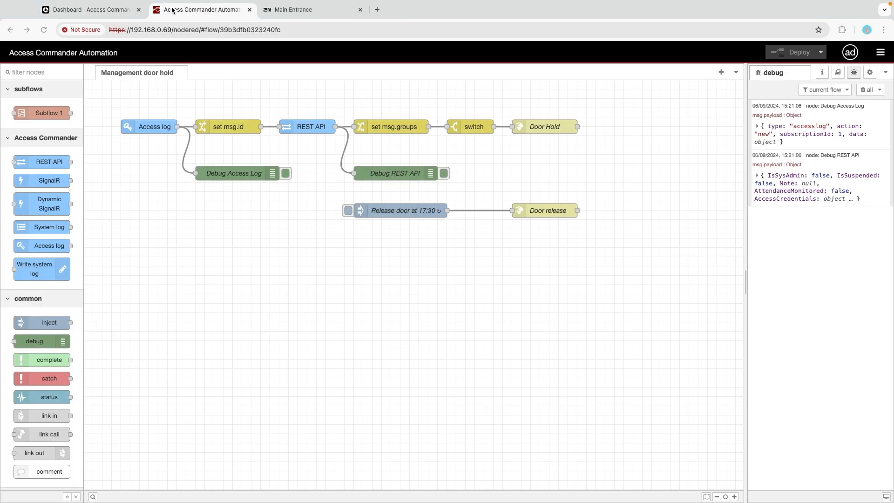
pyautogui.doubleClick(161, 127)
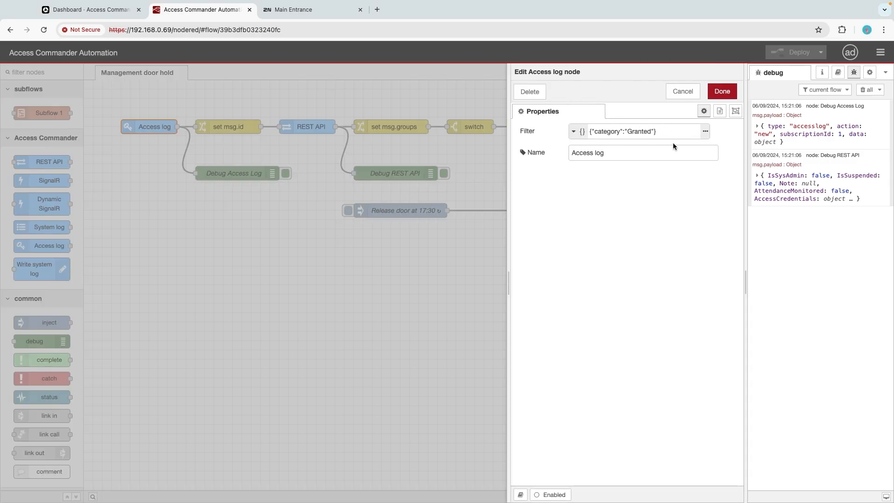
pyautogui.click(721, 93)
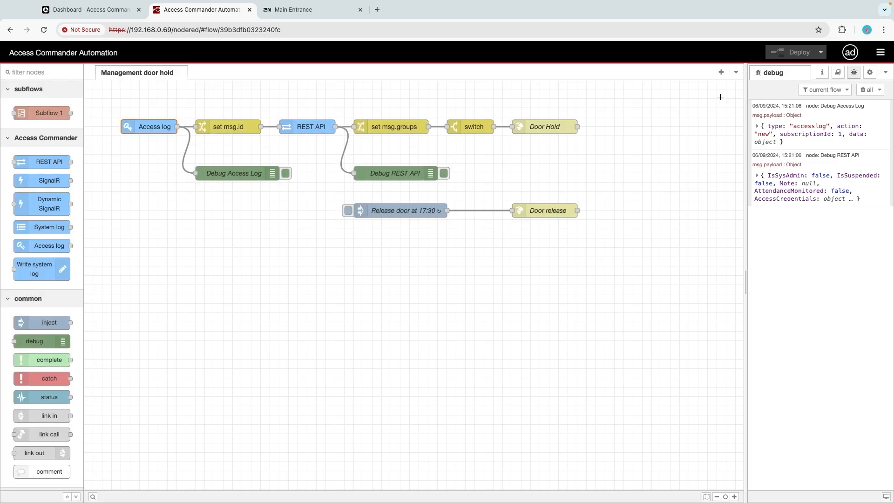
# - Examine the person's name and Id in the Debug Access Log message payload, then collapse the message
pyautogui.click(236, 173)
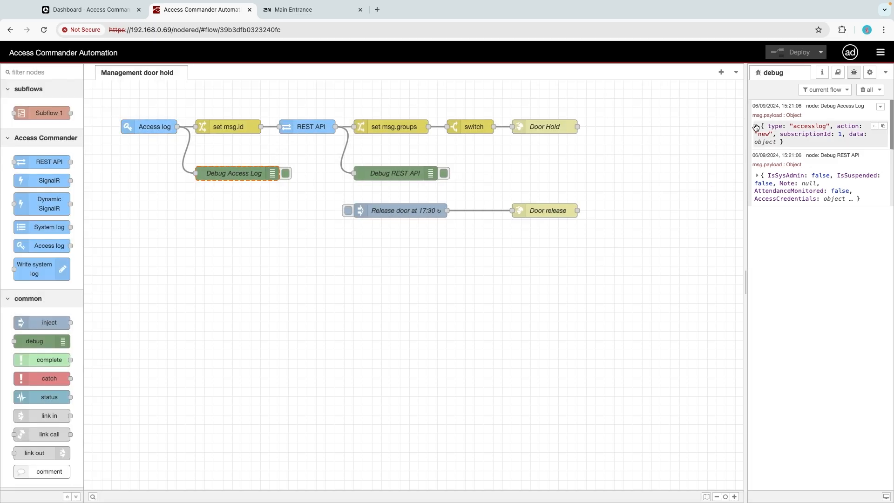
pyautogui.click(757, 126)
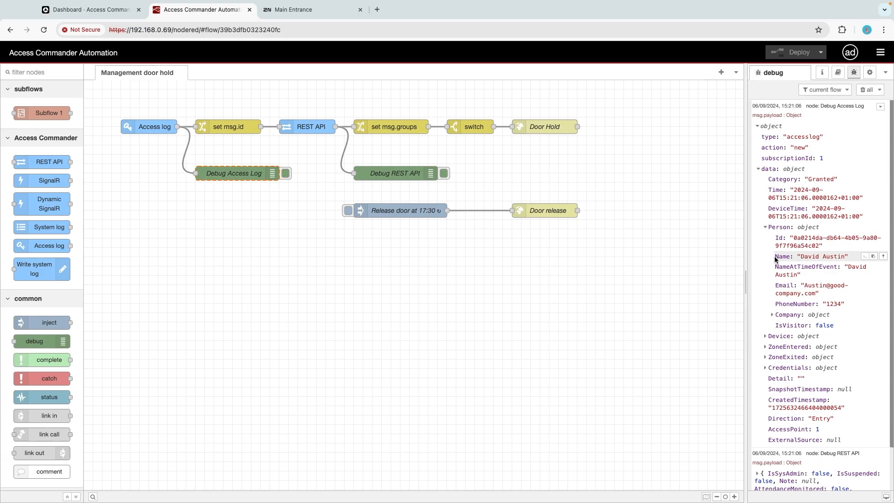
pyautogui.moveTo(774, 256); pyautogui.dragTo(849, 259)
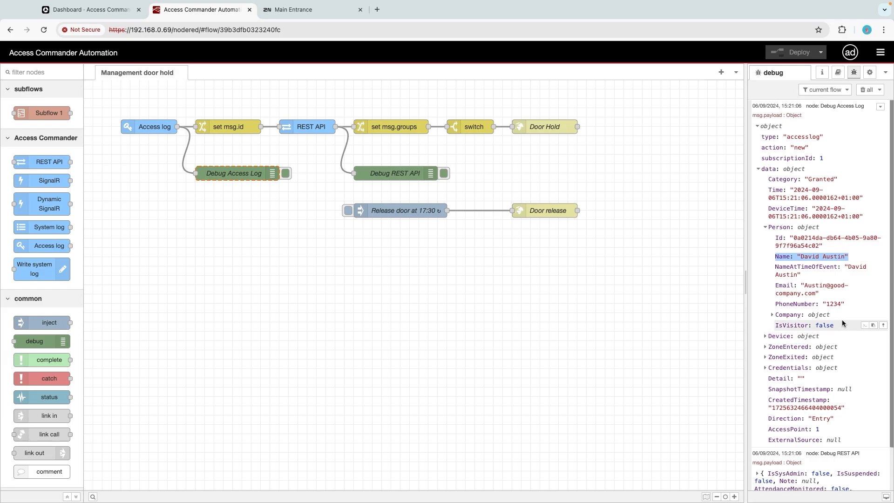
pyautogui.click(775, 238)
pyautogui.moveTo(775, 238); pyautogui.dragTo(833, 247)
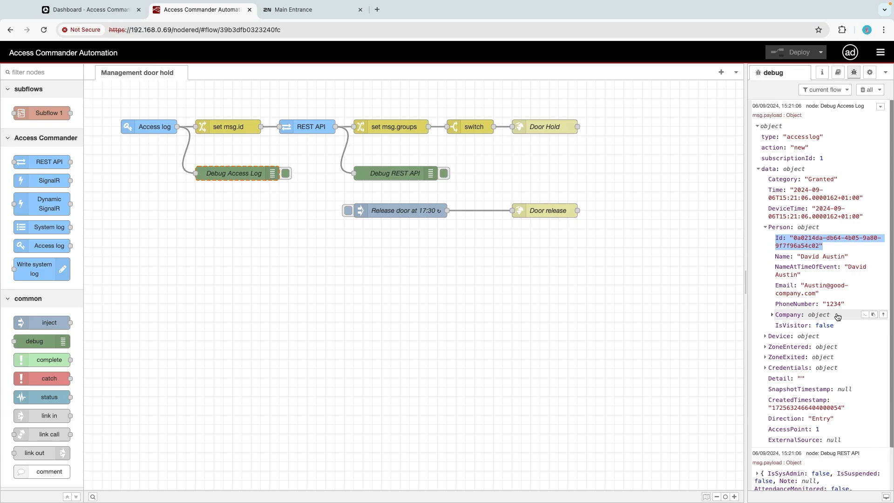
pyautogui.click(761, 127)
# - Review the rule in the set msg.id change node, checking the target property and its source value
pyautogui.click(230, 127)
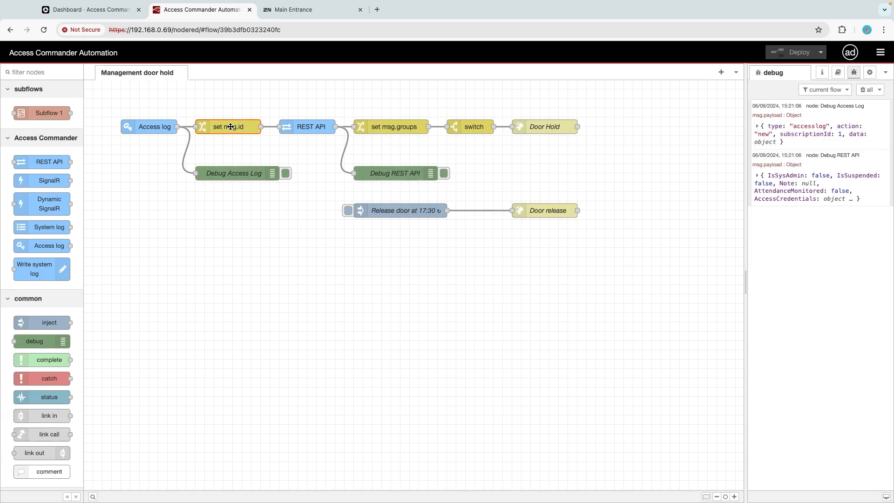
pyautogui.doubleClick(234, 128)
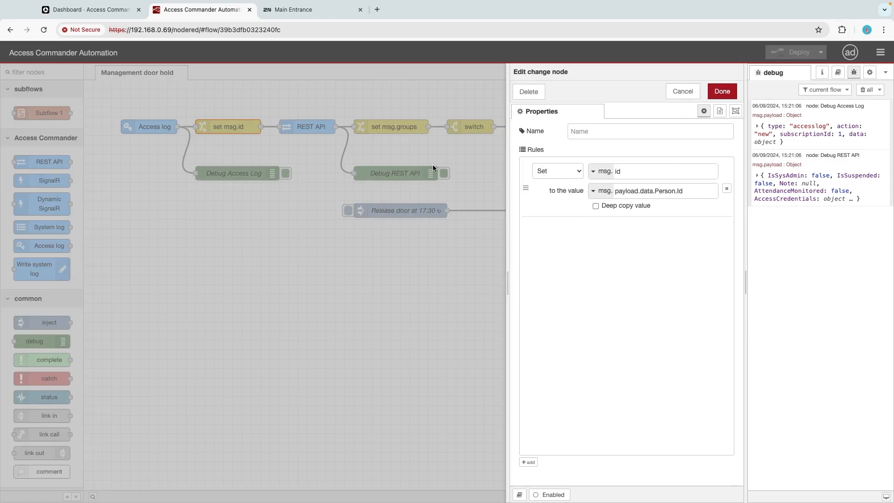
pyautogui.click(646, 170)
pyautogui.doubleClick(617, 170)
pyautogui.click(692, 191)
pyautogui.moveTo(692, 191); pyautogui.dragTo(614, 191)
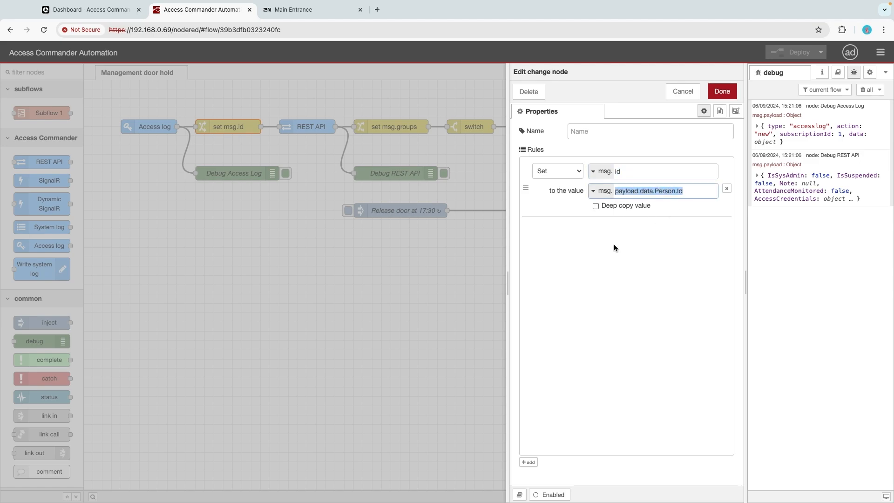
pyautogui.click(720, 93)
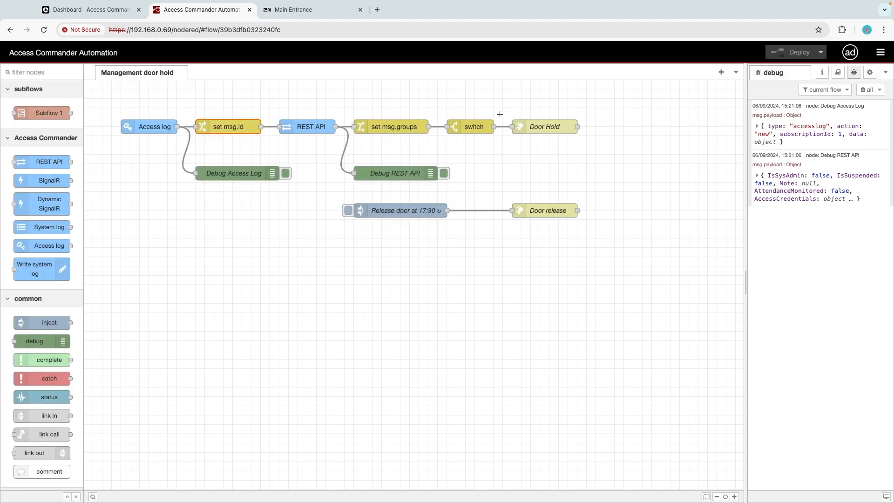
# - Review the REST API node's method and the id variable in its endpoint
pyautogui.doubleClick(321, 126)
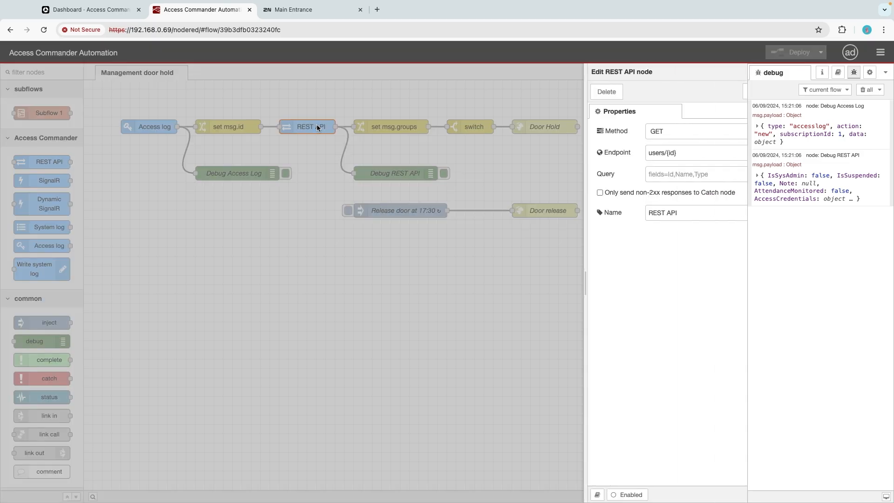
pyautogui.moveTo(601, 153); pyautogui.dragTo(589, 152)
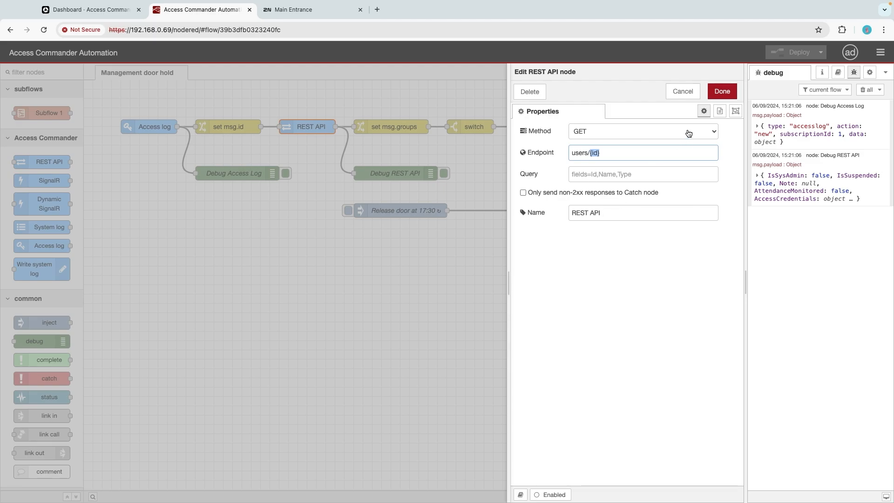
pyautogui.click(722, 91)
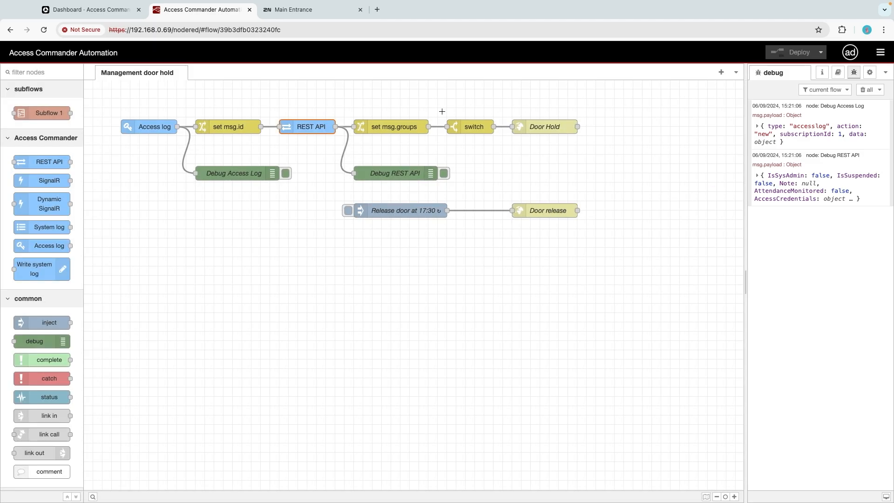
# - Expand the Debug REST API message and examine the name of the user's group in the Groups array
pyautogui.click(395, 172)
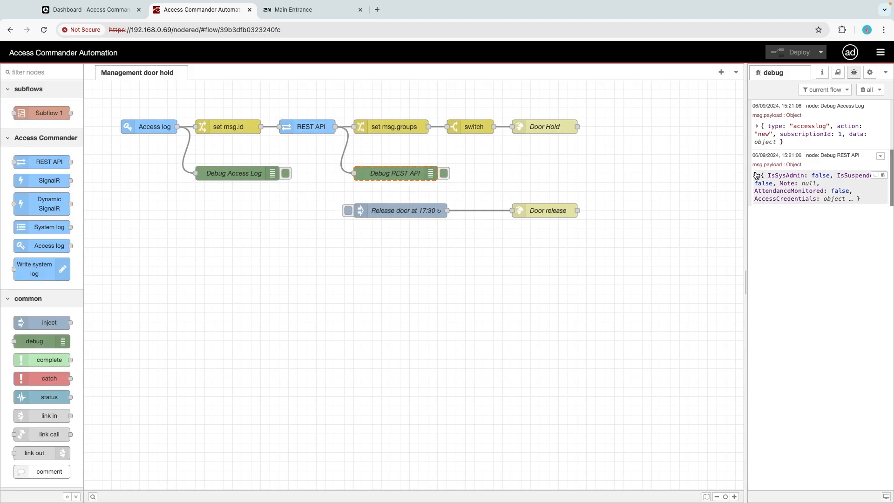
pyautogui.click(756, 175)
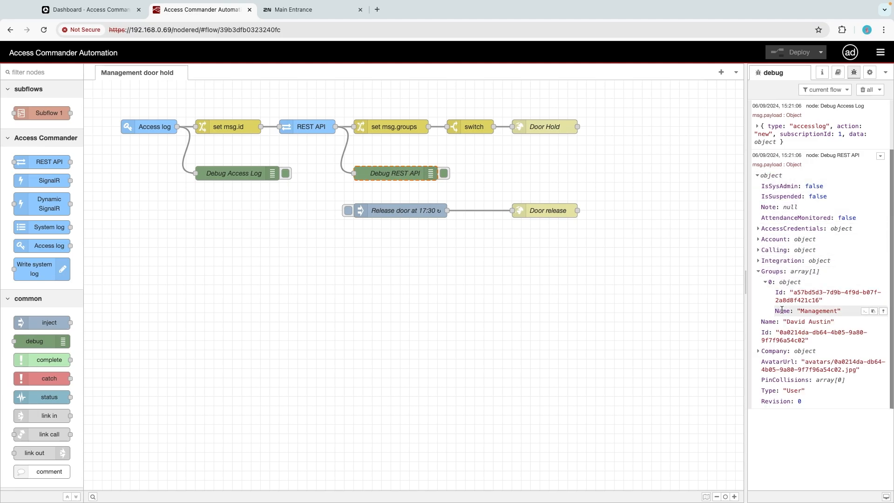
pyautogui.moveTo(776, 310); pyautogui.dragTo(846, 314)
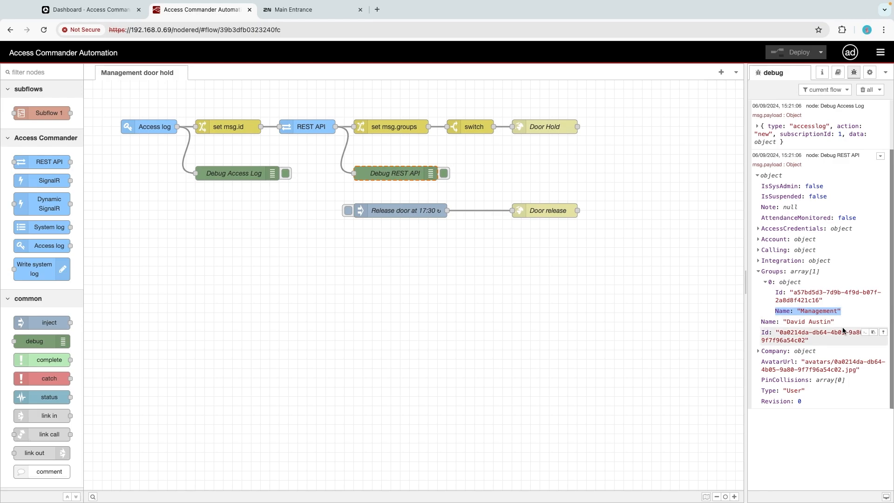
# - Review the rule in the set msg.groups change node, checking the target property and its value expression
pyautogui.click(399, 128)
pyautogui.doubleClick(399, 128)
pyautogui.click(661, 174)
pyautogui.doubleClick(660, 174)
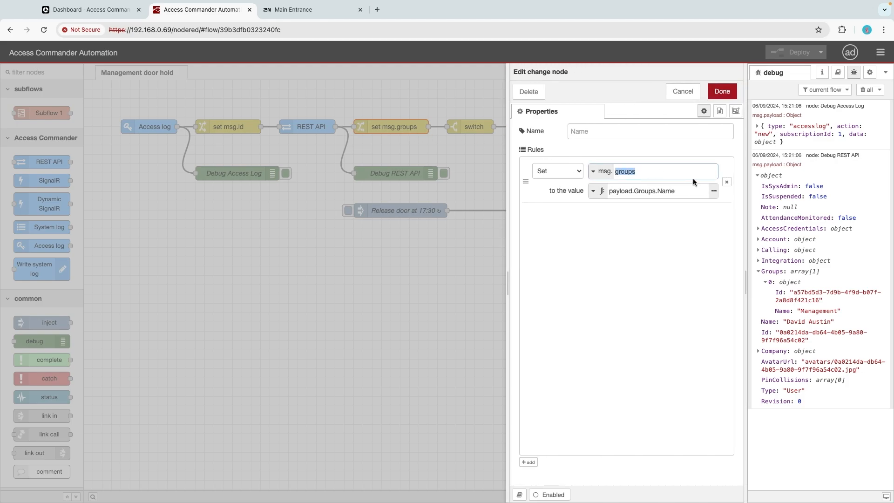
pyautogui.moveTo(691, 191); pyautogui.dragTo(608, 192)
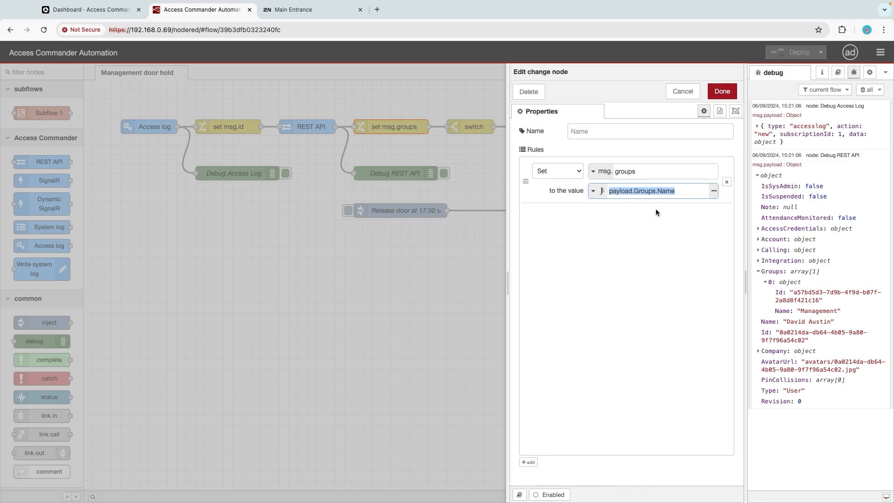
pyautogui.click(722, 92)
# - Review the switch node's property, comparison operator and group name condition, keeping the contains operator
pyautogui.click(483, 127)
pyautogui.doubleClick(483, 128)
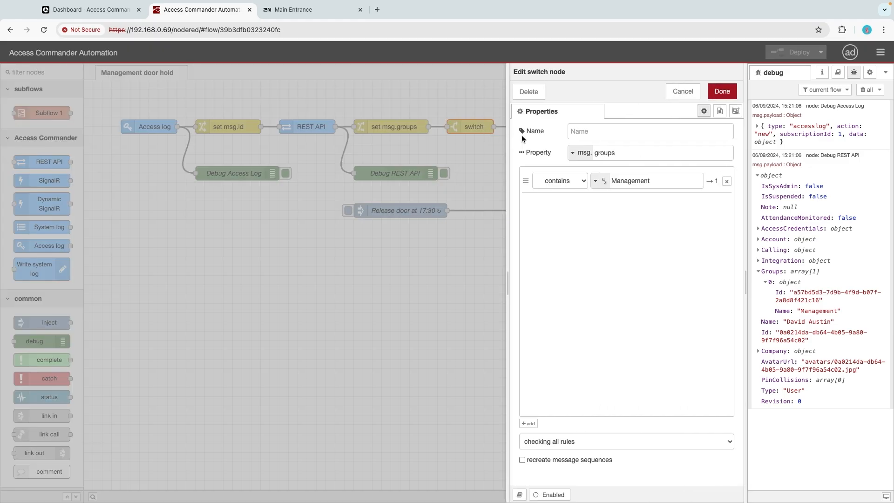
pyautogui.doubleClick(610, 153)
pyautogui.click(585, 181)
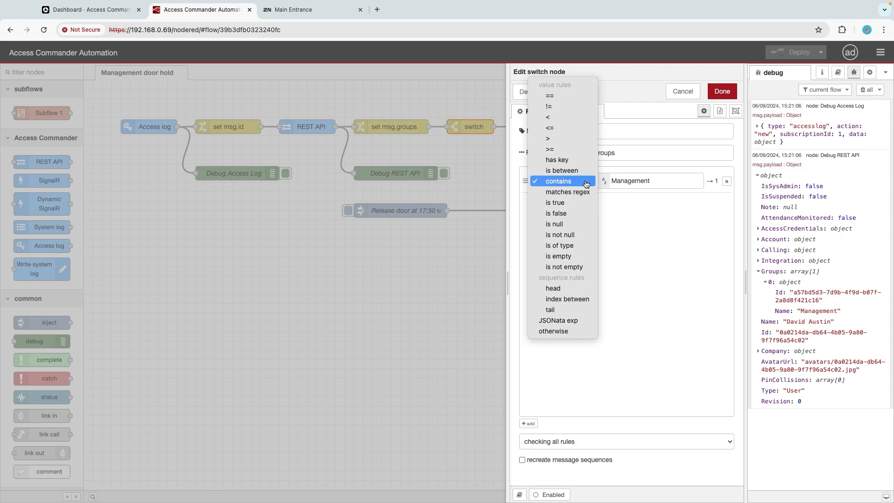
pyautogui.click(585, 184)
pyautogui.moveTo(650, 181); pyautogui.dragTo(612, 183)
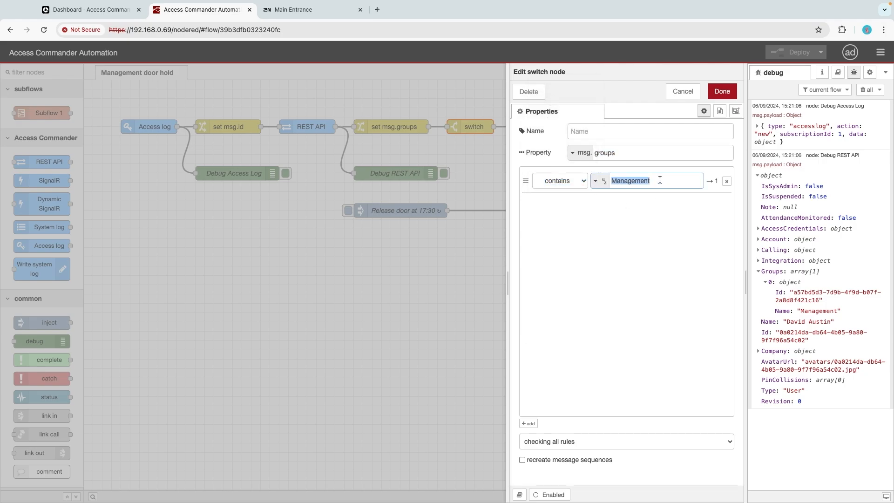
pyautogui.click(721, 93)
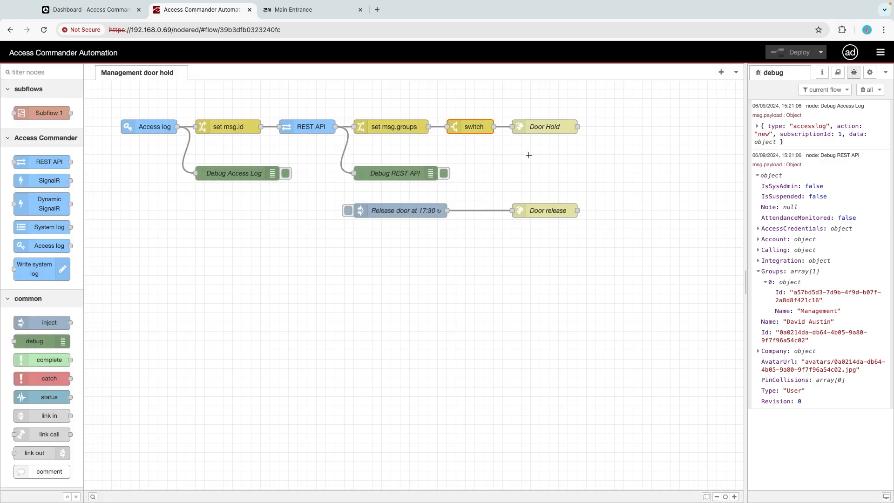
# - Review the Door Hold HTTP request node's method, URL and authentication settings
pyautogui.click(542, 127)
pyautogui.doubleClick(542, 127)
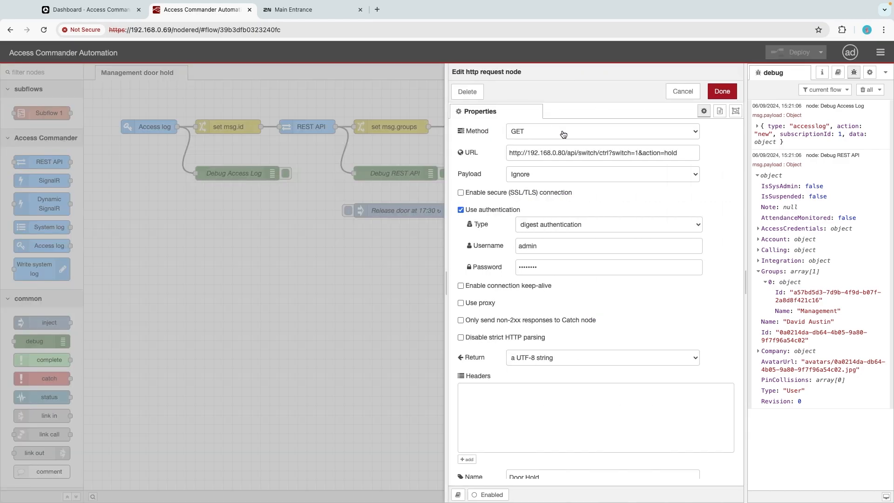
pyautogui.moveTo(684, 153); pyautogui.dragTo(507, 153)
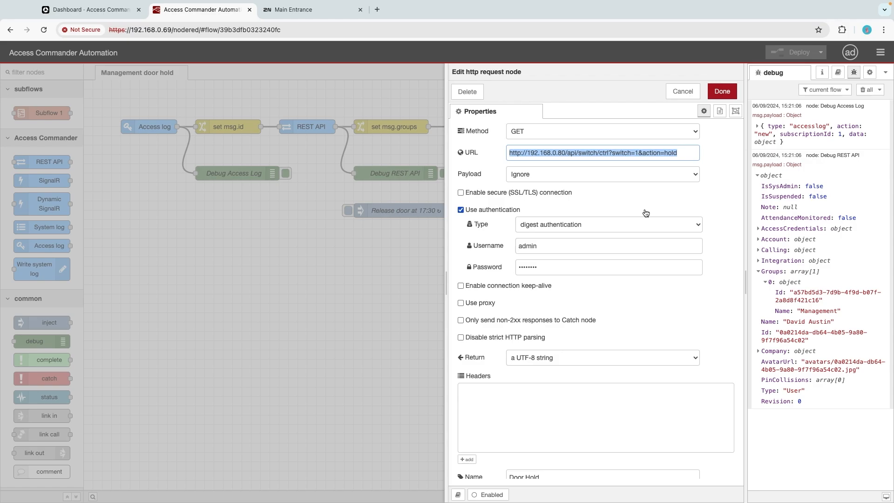
pyautogui.scroll(-1, 647, 213)
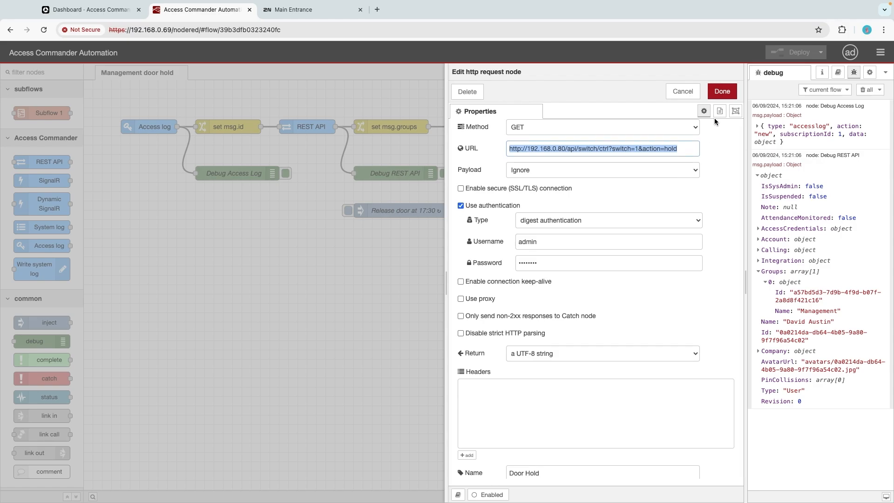
pyautogui.click(721, 93)
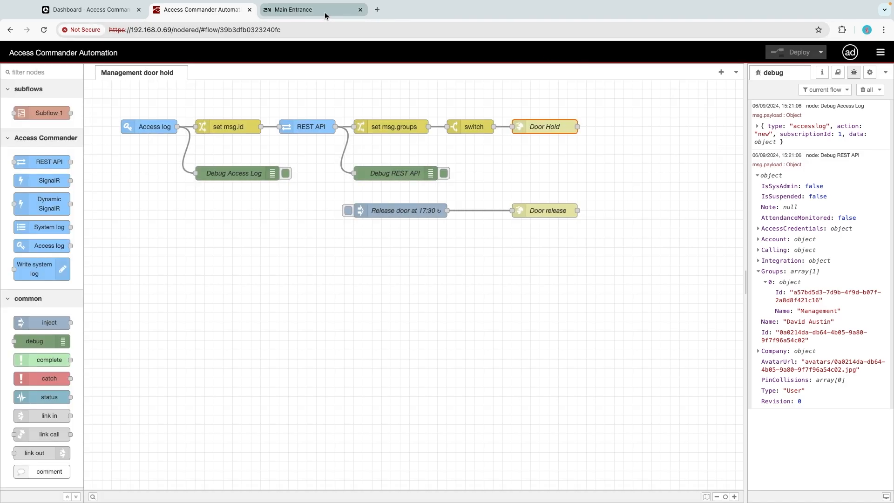
# - Check the Main Entrance device's HTTP API services and Account 1 privileges, then return to the automation flow
pyautogui.click(325, 16)
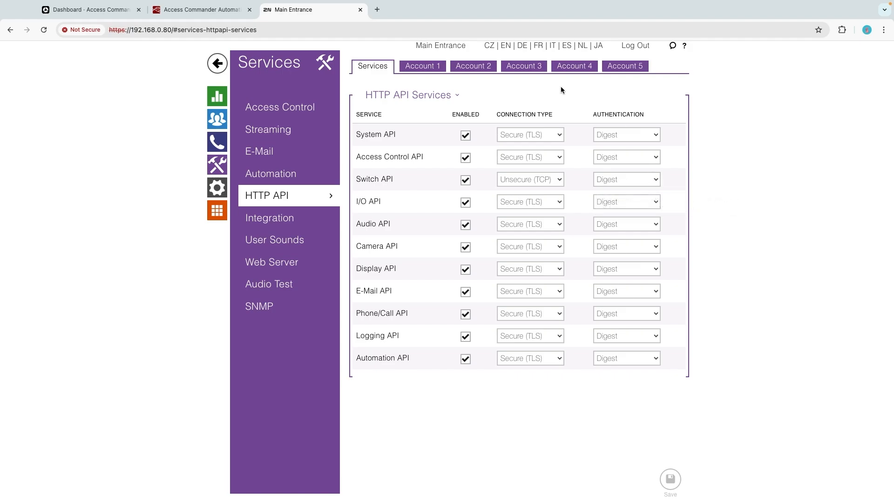
pyautogui.click(434, 67)
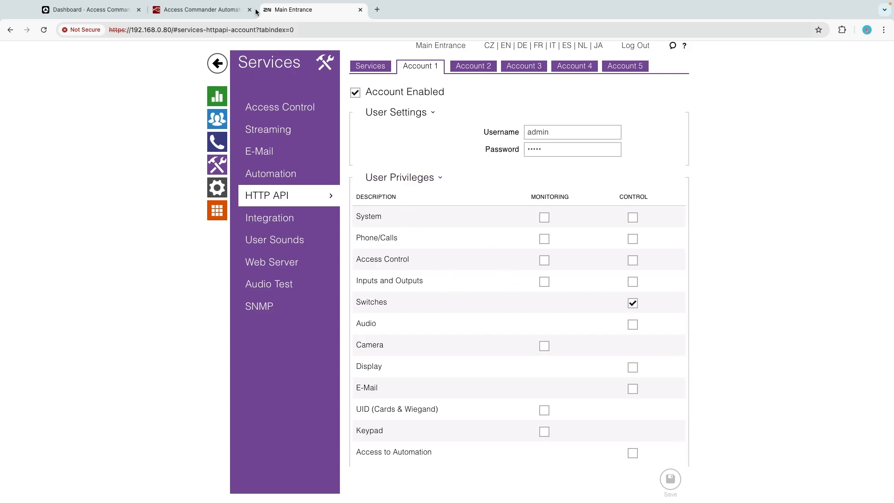
pyautogui.click(220, 9)
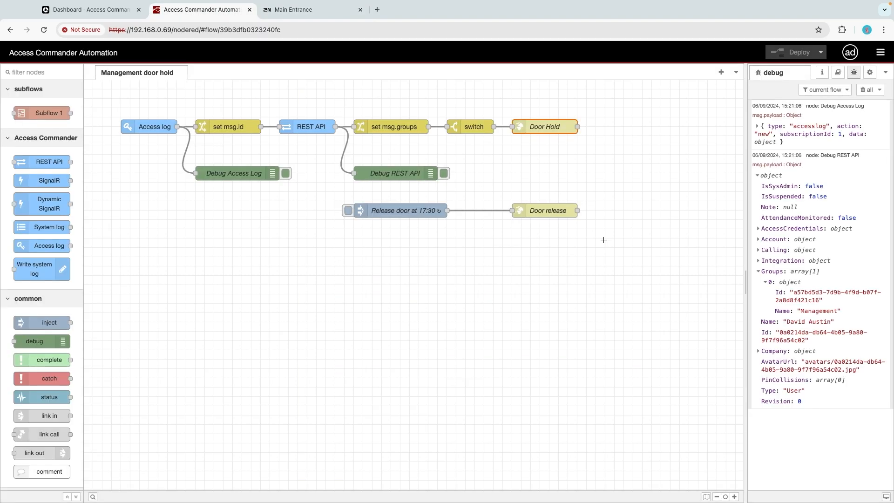
# - Highlight the door release branch and review the repeat time and days of its inject node
pyautogui.moveTo(603, 242); pyautogui.dragTo(305, 192)
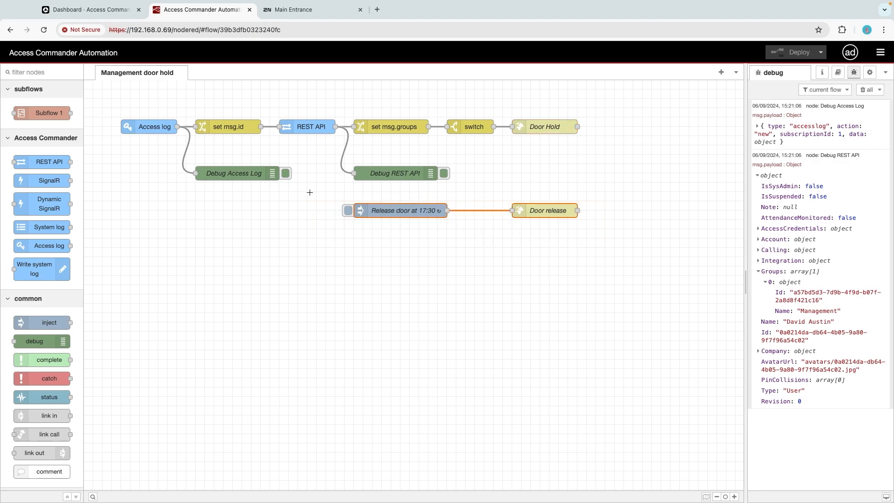
pyautogui.click(485, 249)
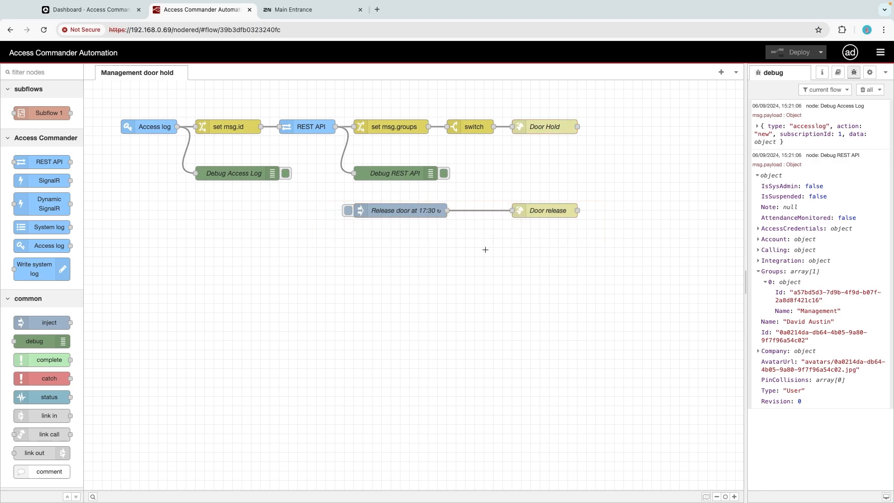
pyautogui.doubleClick(410, 211)
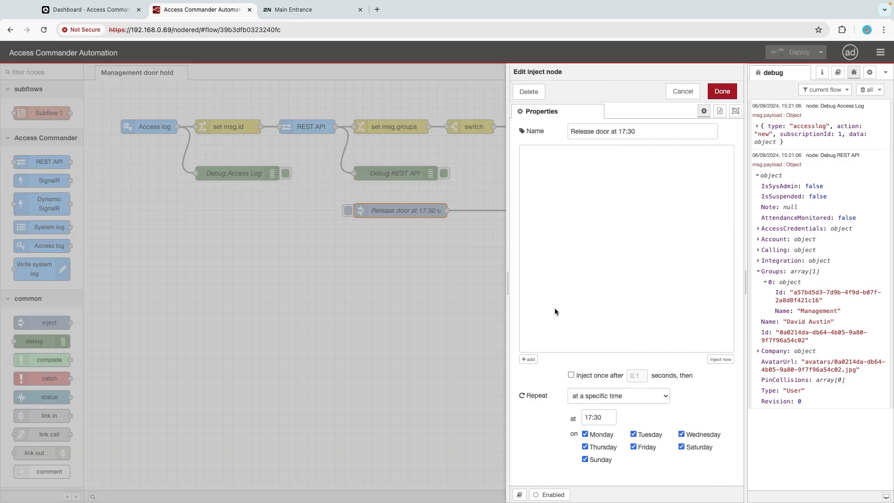
pyautogui.moveTo(608, 417); pyautogui.dragTo(583, 417)
pyautogui.click(723, 91)
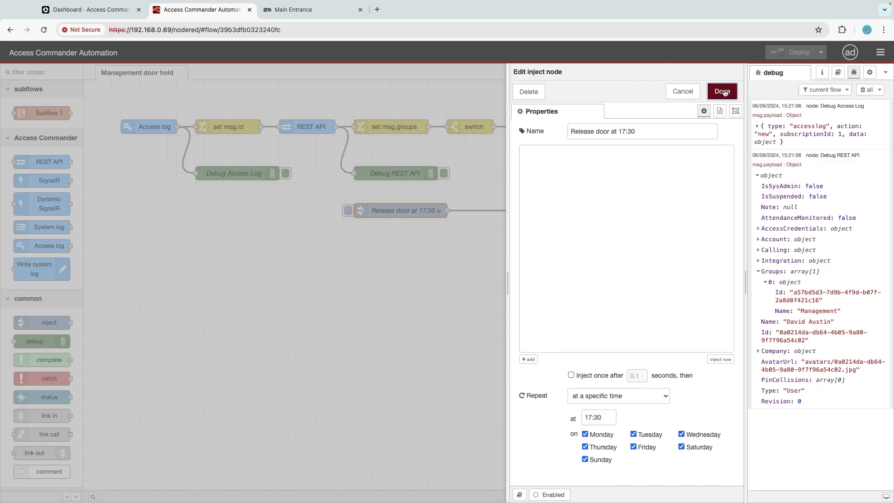
# - Review the Door release HTTP request node, checking the release command in its URL
pyautogui.doubleClick(547, 210)
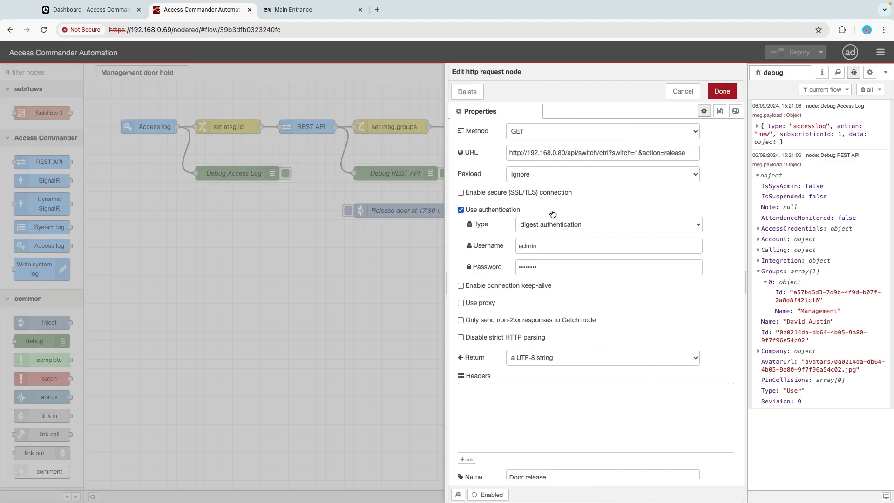
pyautogui.moveTo(689, 152); pyautogui.dragTo(507, 153)
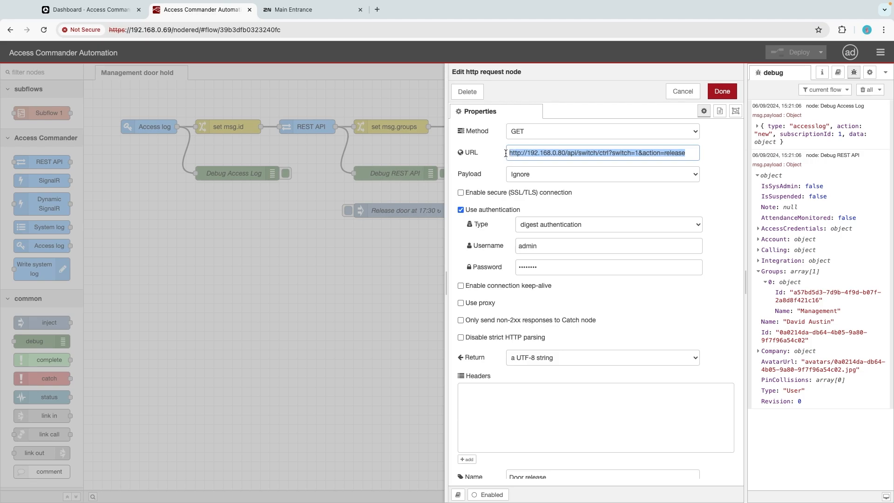
pyautogui.click(720, 96)
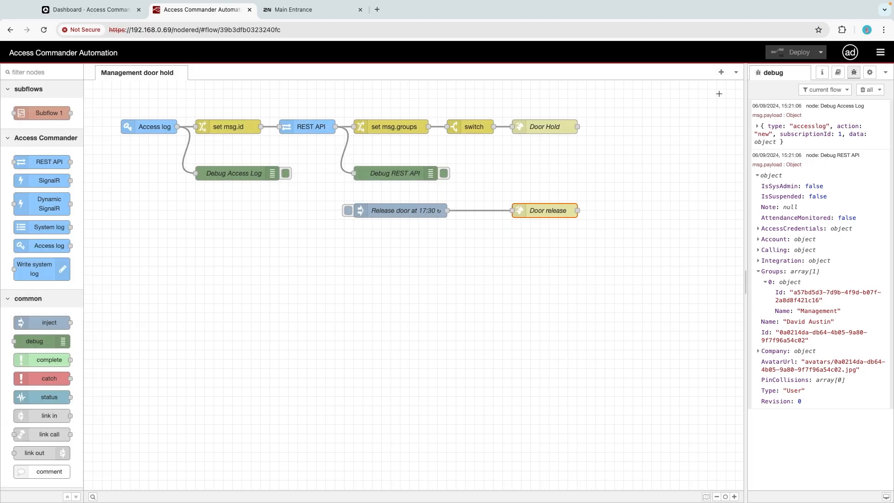